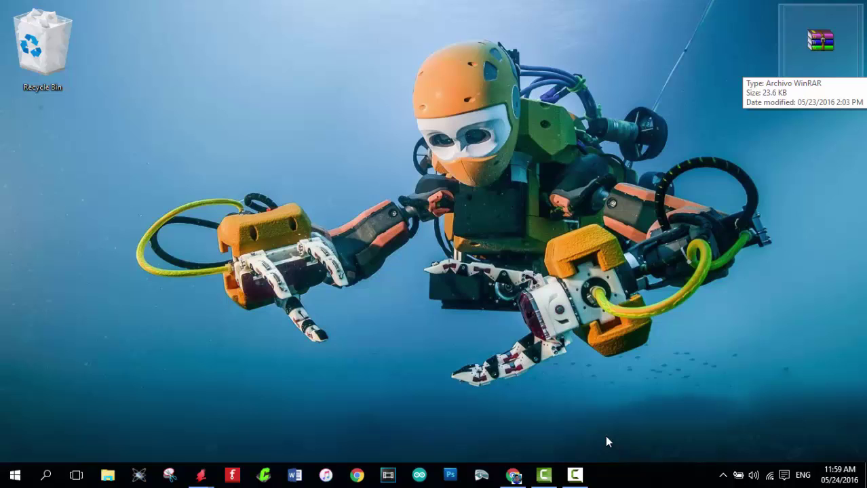
- Extract the Arduino RAR archive onto the desktop with 'Extraer aquí' and select the arduino folder
{"action": "key", "text": "shift+F10"}
{"action": "key", "text": "Down"}
{"action": "key", "text": "Down"}
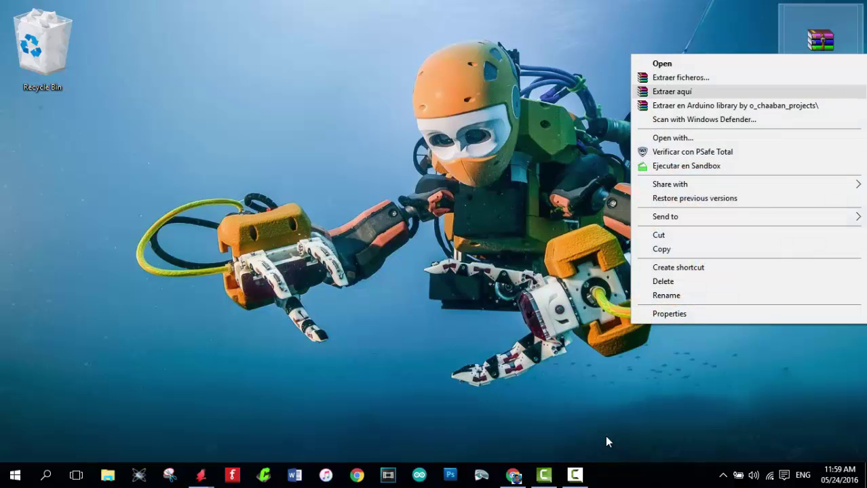
{"action": "key", "text": "Return"}
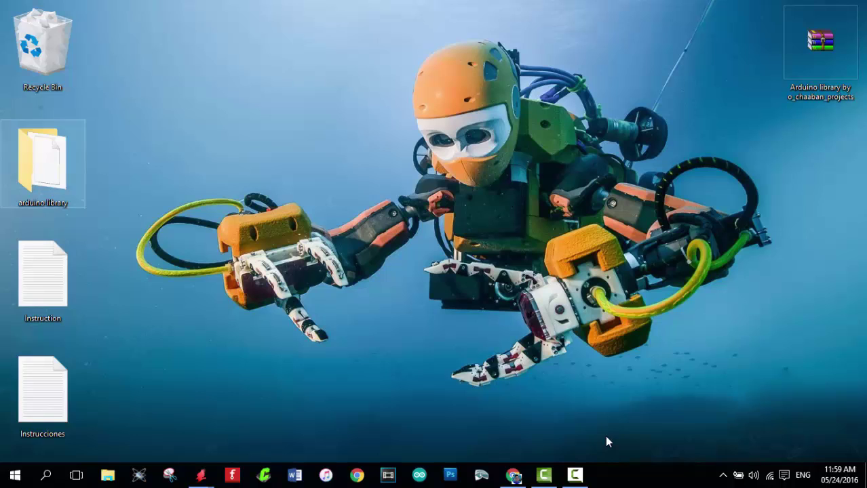
{"action": "key", "text": "Down"}
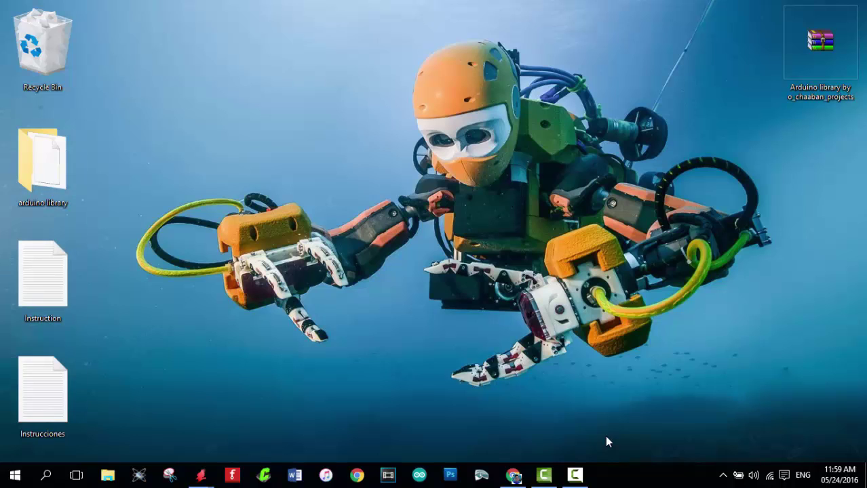
{"action": "key", "text": "Up"}
{"action": "key", "text": "Down"}
{"action": "key", "text": "Up"}
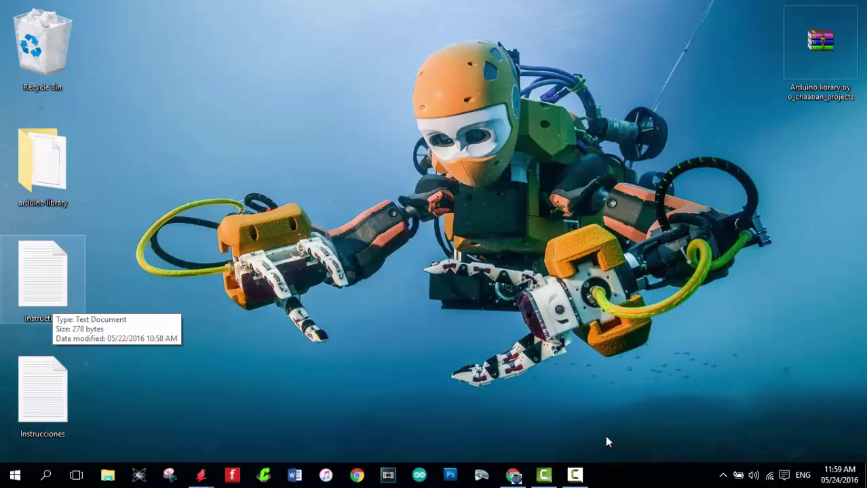
{"action": "key", "text": "Up"}
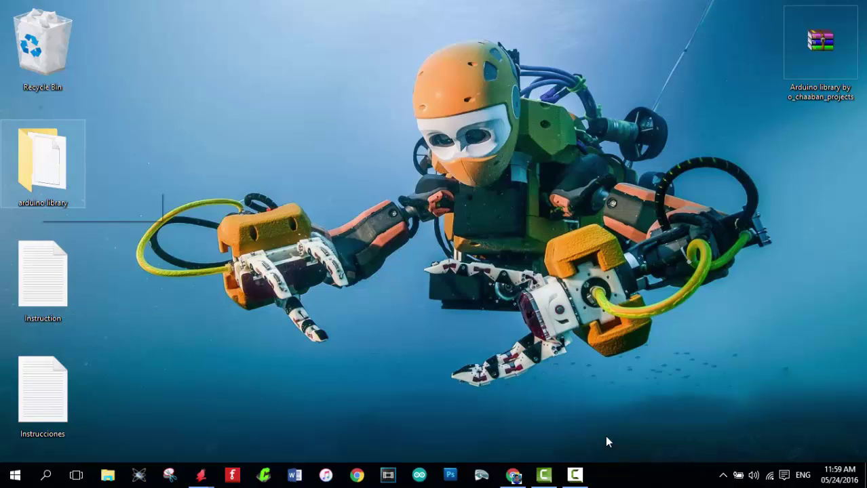
- Copy E14_Arduino_revB.lbr from the arduino library folder
{"action": "key", "text": "Return"}
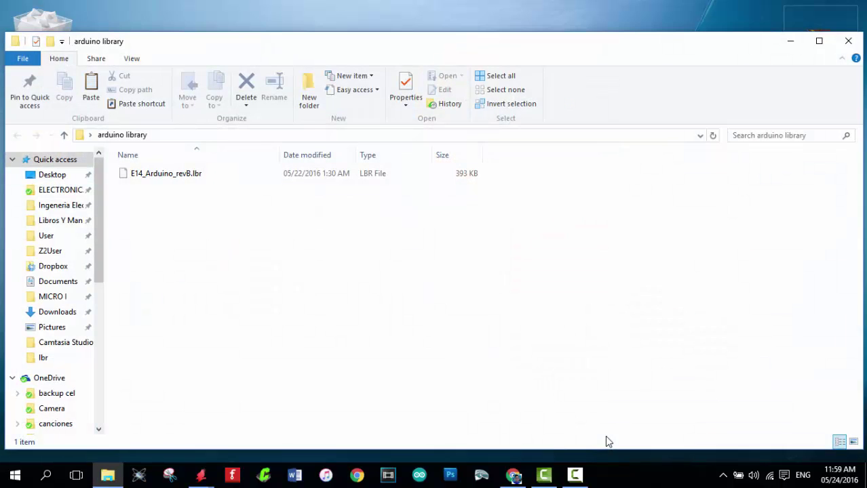
{"action": "key", "text": "Down"}
{"action": "key", "text": "Down"}
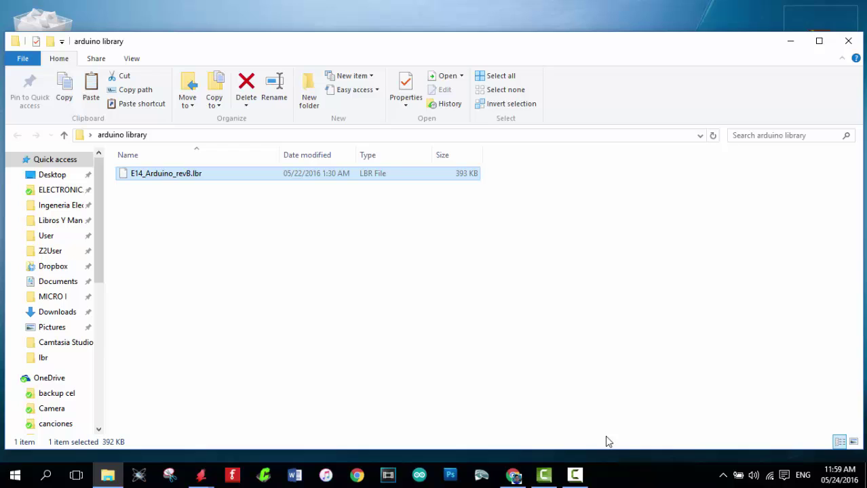
{"action": "key", "text": "shift+F10"}
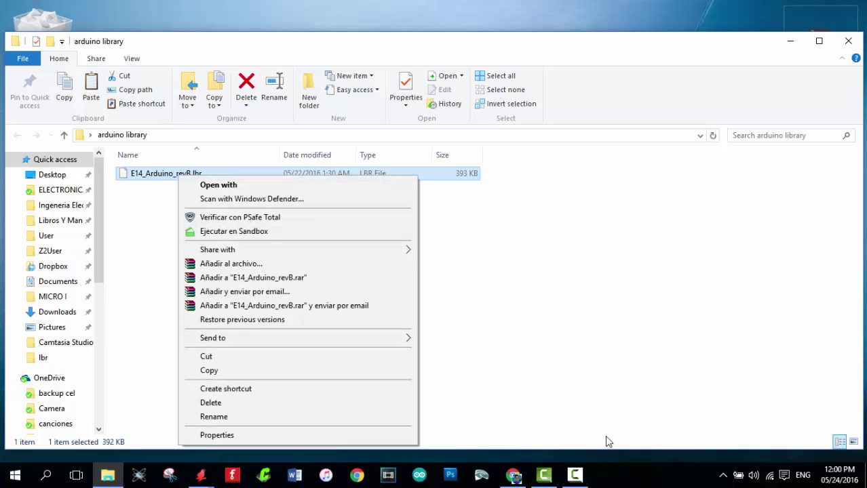
{"action": "key", "text": "Up"}
{"action": "key", "text": "Up"}
{"action": "key", "text": "Up"}
{"action": "key", "text": "Up"}
{"action": "key", "text": "Up"}
{"action": "key", "text": "Up"}
{"action": "key", "text": "Down"}
{"action": "key", "text": "Return"}
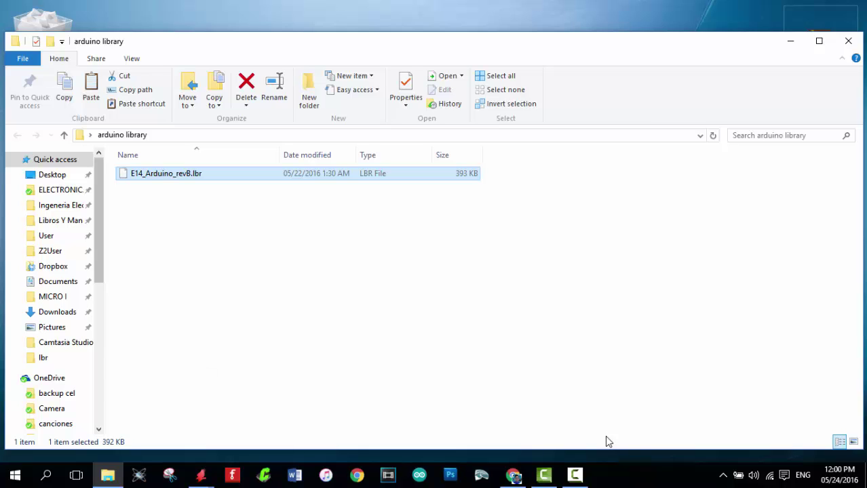
- Paste the library file into C:\EAGLE-7.1.0\lbr and switch to the EAGLE Control Panel
{"action": "scroll", "coordinate": [54, 292], "scroll_direction": "down", "scroll_amount": 7}
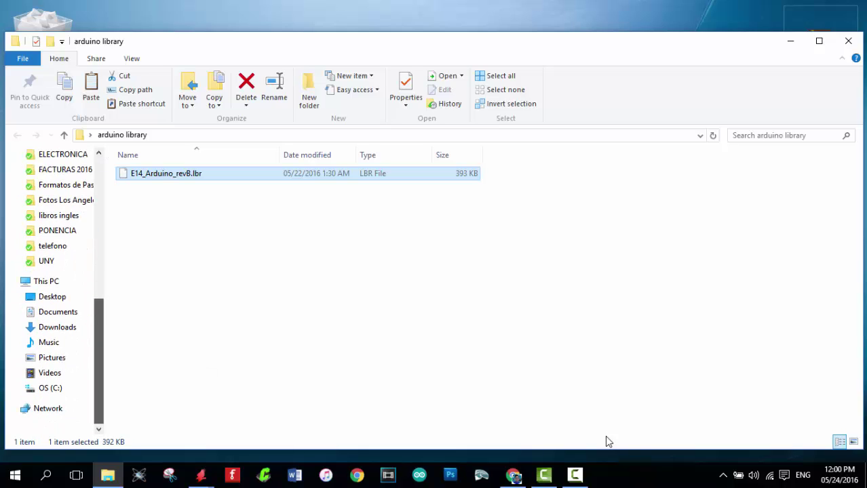
{"action": "left_click", "coordinate": [50, 388]}
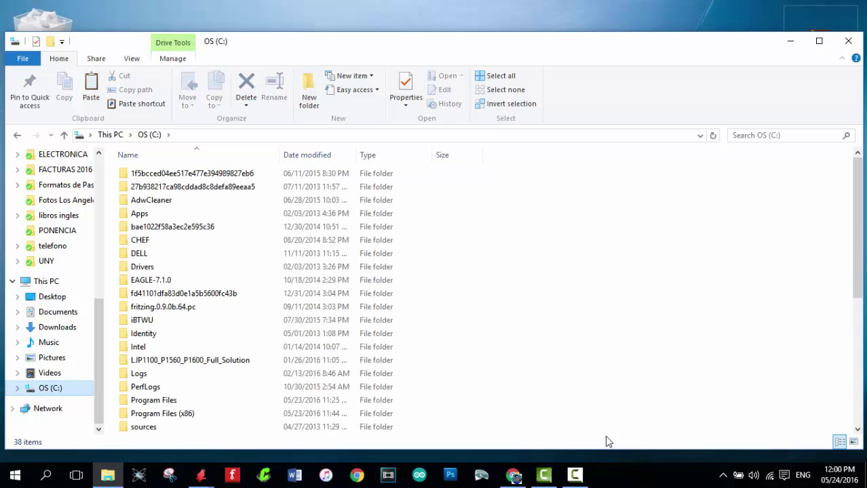
{"action": "key", "text": "Up"}
{"action": "key", "text": "Up"}
{"action": "key", "text": "Up"}
{"action": "key", "text": "Up"}
{"action": "key", "text": "Up"}
{"action": "key", "text": "Up"}
{"action": "key", "text": "Up"}
{"action": "key", "text": "Up"}
{"action": "key", "text": "Up"}
{"action": "key", "text": "Return"}
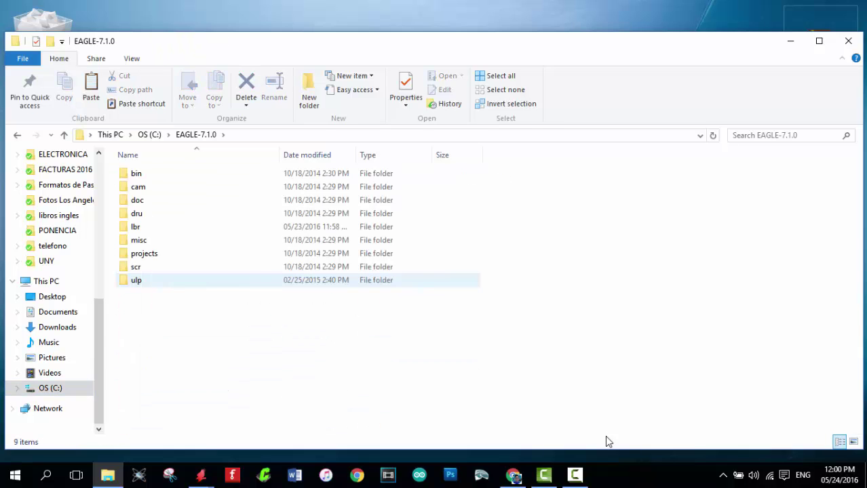
{"action": "key", "text": "Up"}
{"action": "key", "text": "Up"}
{"action": "key", "text": "Up"}
{"action": "key", "text": "Up"}
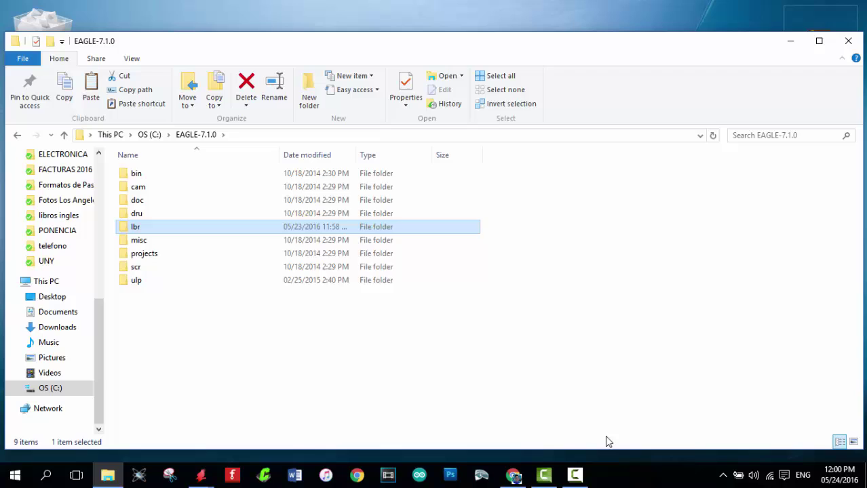
{"action": "key", "text": "Return"}
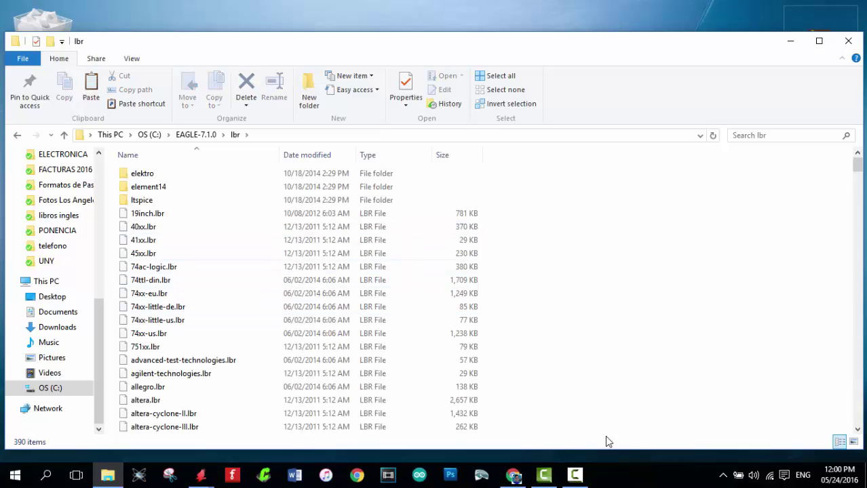
{"action": "key", "text": "shift+F10"}
{"action": "key", "text": "p"}
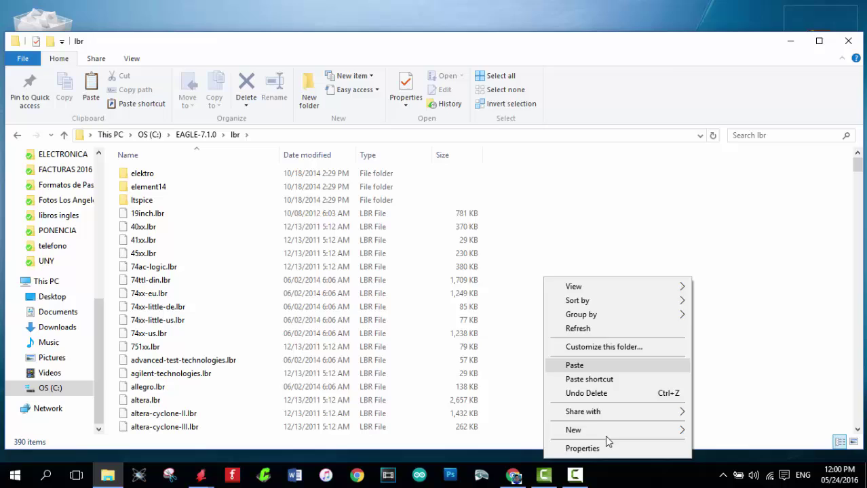
{"action": "key", "text": "Return"}
{"action": "key", "text": "alt+Tab"}
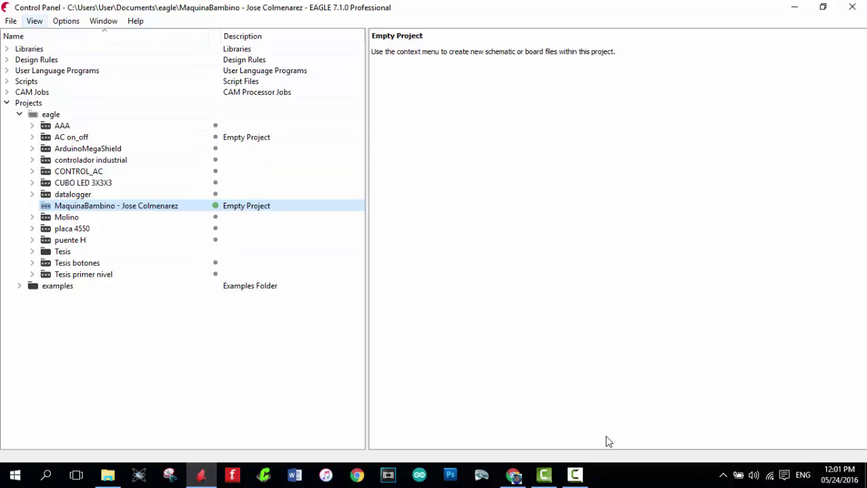
- Create a new project named 'shield' via File > New > Project
{"action": "key", "text": "alt"}
{"action": "key", "text": "Down"}
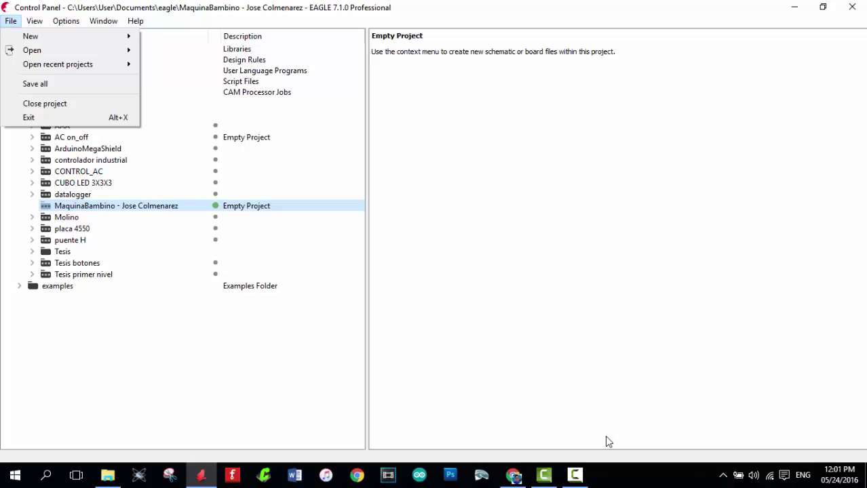
{"action": "key", "text": "Right"}
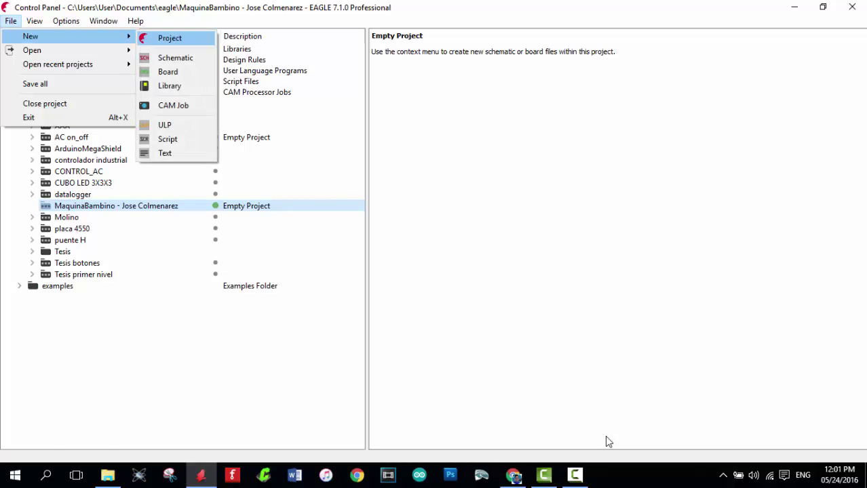
{"action": "key", "text": "Return"}
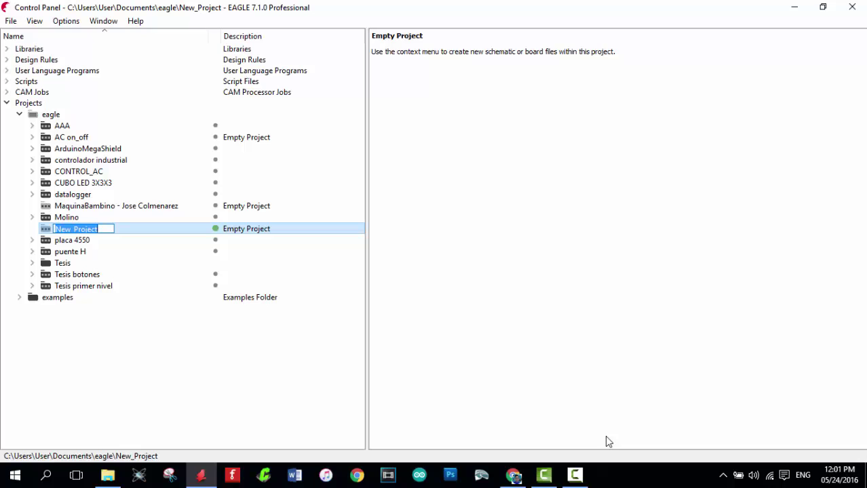
{"action": "type", "text": "shield"}
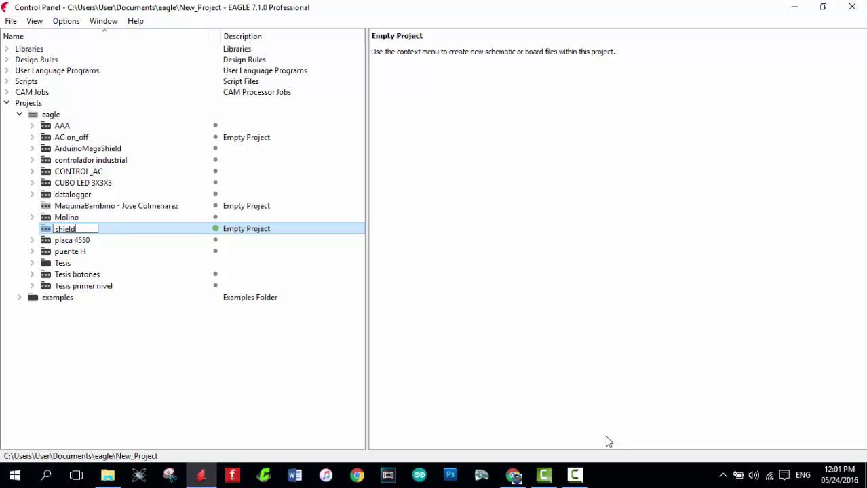
{"action": "key", "text": "Return"}
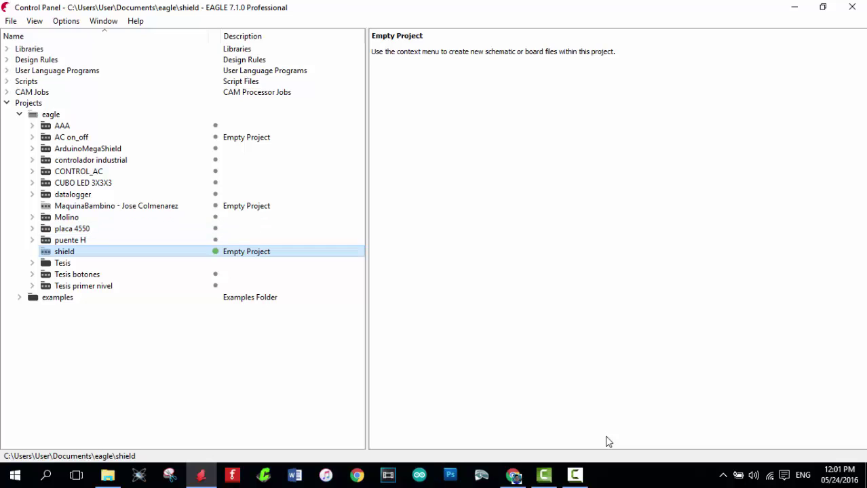
- Add a new schematic to the shield project
{"action": "key", "text": "Menu"}
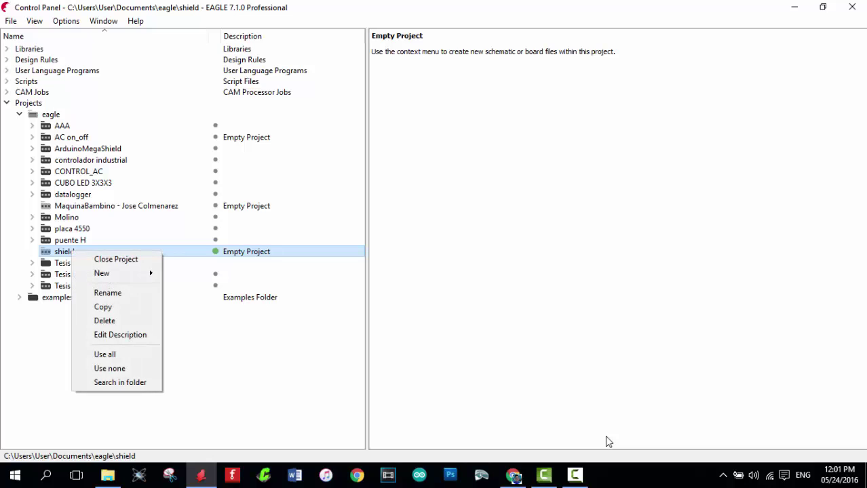
{"action": "key", "text": "Down"}
{"action": "key", "text": "Right"}
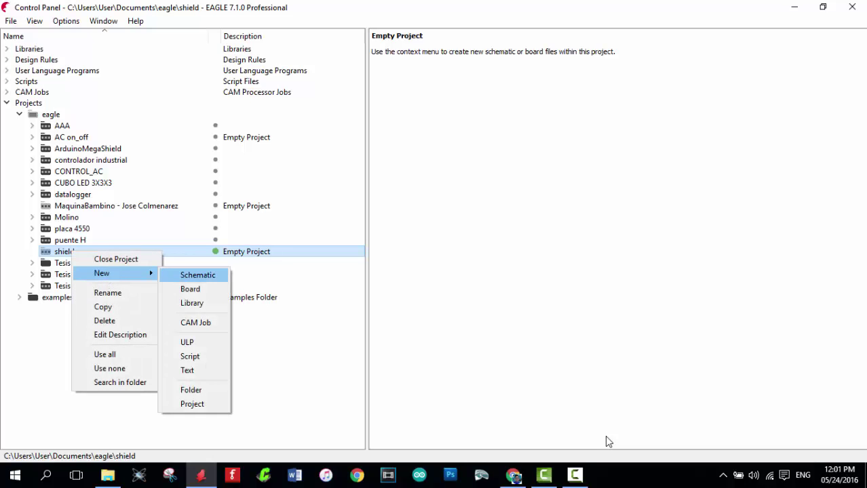
{"action": "key", "text": "Return"}
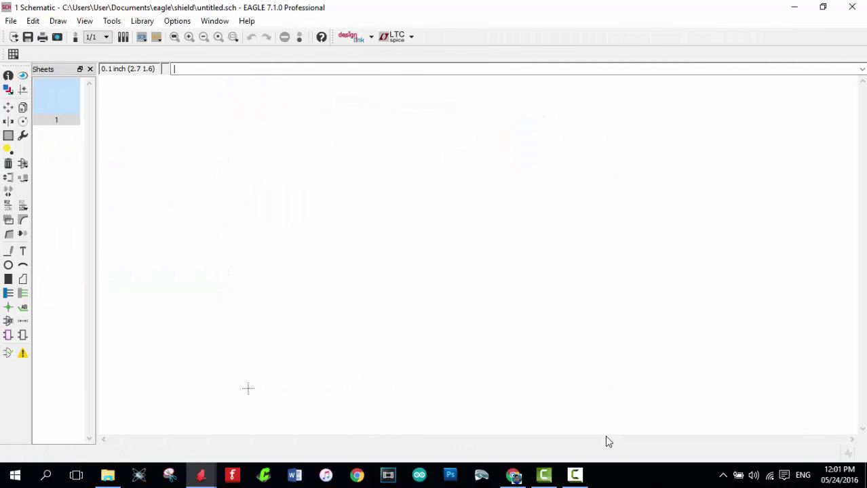
- Load E14_Arduino_revB.lbr via Library > Use, searching the lbr folder for 'arduino'
{"action": "key", "text": "alt+l"}
{"action": "key", "text": "Down"}
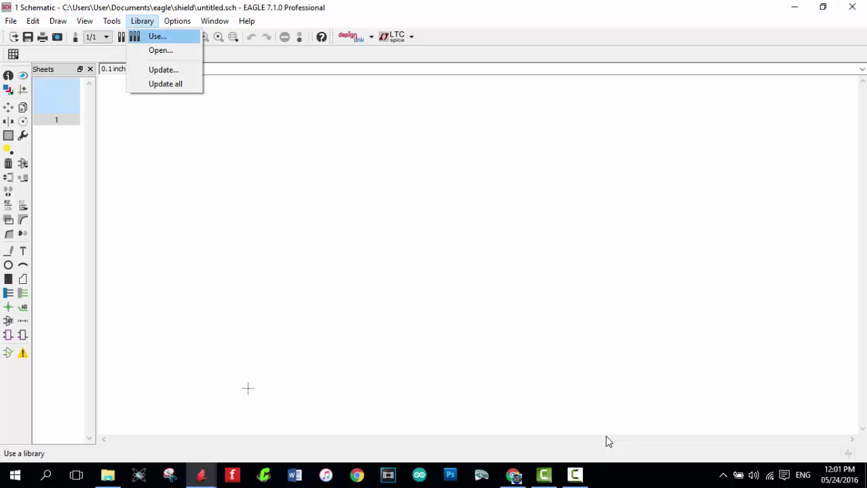
{"action": "key", "text": "Return"}
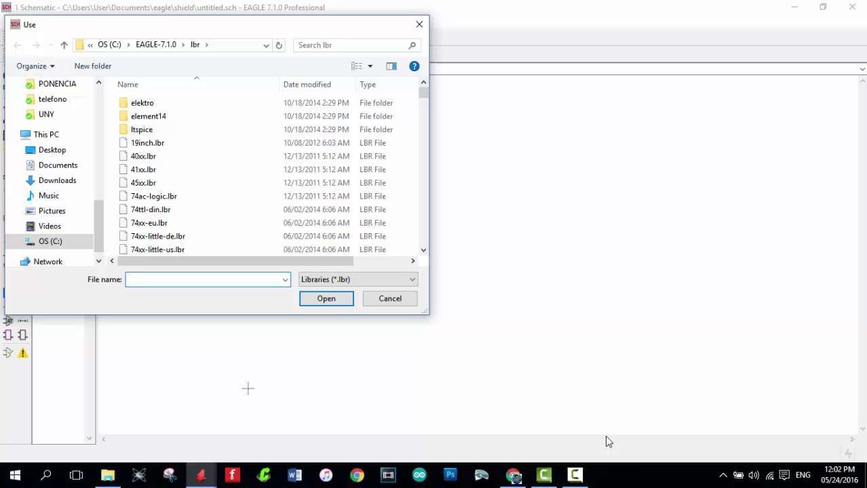
{"action": "key", "text": "ctrl+e"}
{"action": "type", "text": "ard"}
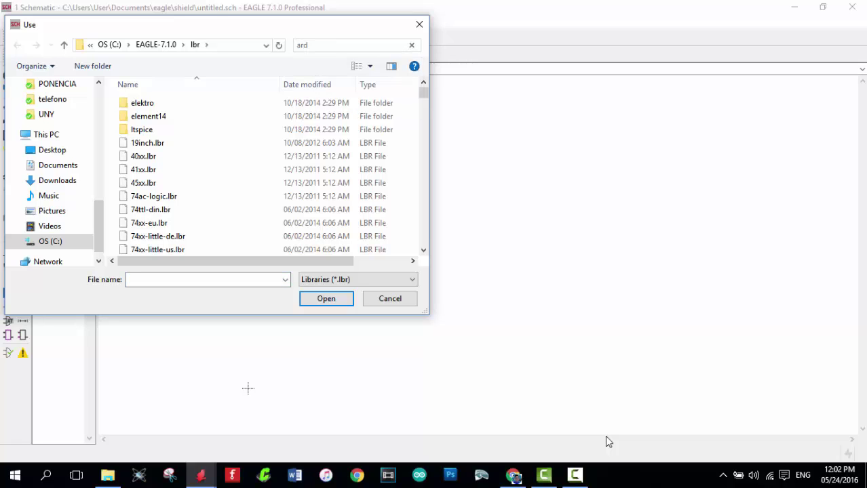
{"action": "type", "text": "uino"}
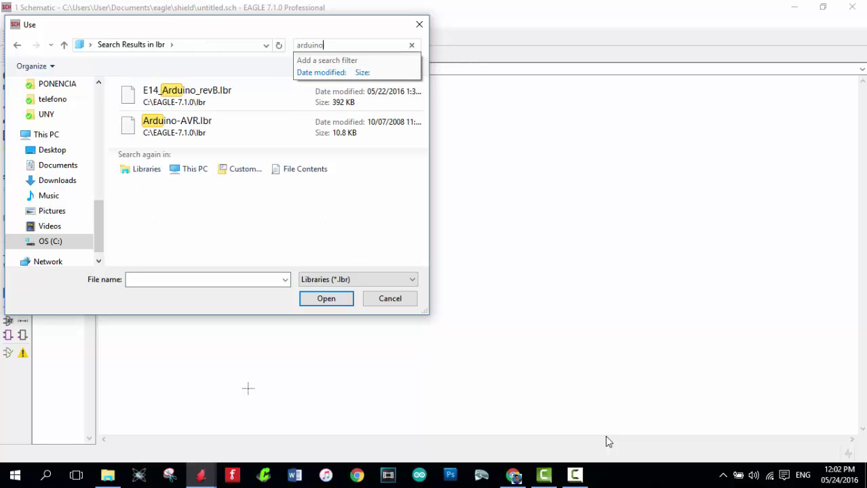
{"action": "key", "text": "Tab"}
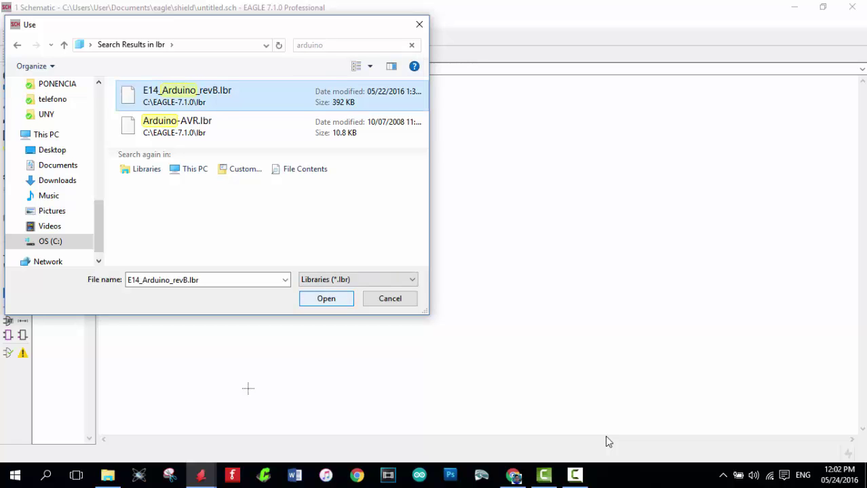
{"action": "key", "text": "Return"}
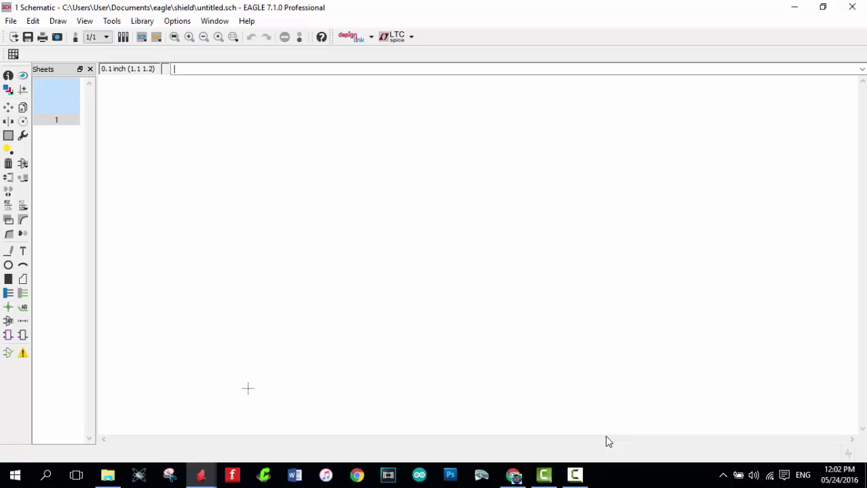
- In the Add dialog, expand E14_Arduino_revB and select the ARDUINO_UNO_SHIELD device
{"action": "key", "text": "F3"}
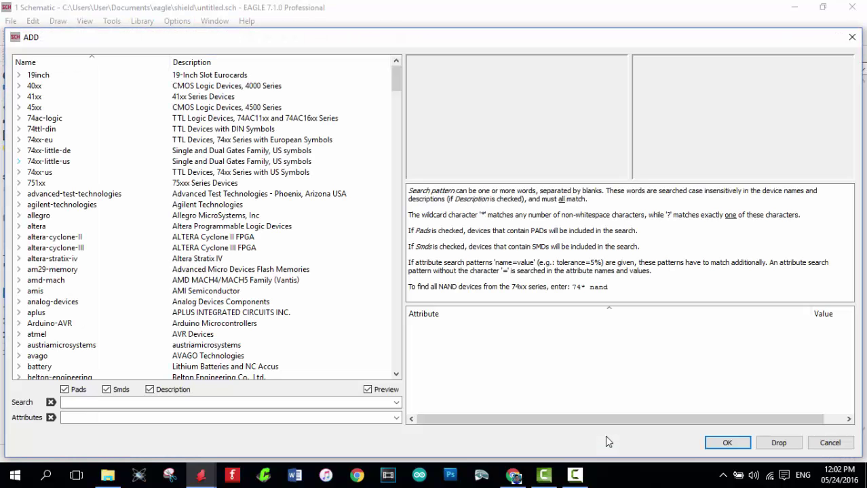
{"action": "key", "text": "Down"}
{"action": "key", "text": "Down"}
{"action": "key", "text": "Down"}
{"action": "key", "text": "Down"}
{"action": "key", "text": "Down"}
{"action": "key", "text": "Down"}
{"action": "key", "text": "Down"}
{"action": "key", "text": "Down"}
{"action": "key", "text": "Down"}
{"action": "key", "text": "Down"}
{"action": "key", "text": "Down"}
{"action": "key", "text": "Down"}
{"action": "key", "text": "Down"}
{"action": "key", "text": "Down"}
{"action": "key", "text": "Down"}
{"action": "key", "text": "Down"}
{"action": "key", "text": "Down"}
{"action": "key", "text": "Down"}
{"action": "key", "text": "Down"}
{"action": "key", "text": "Down"}
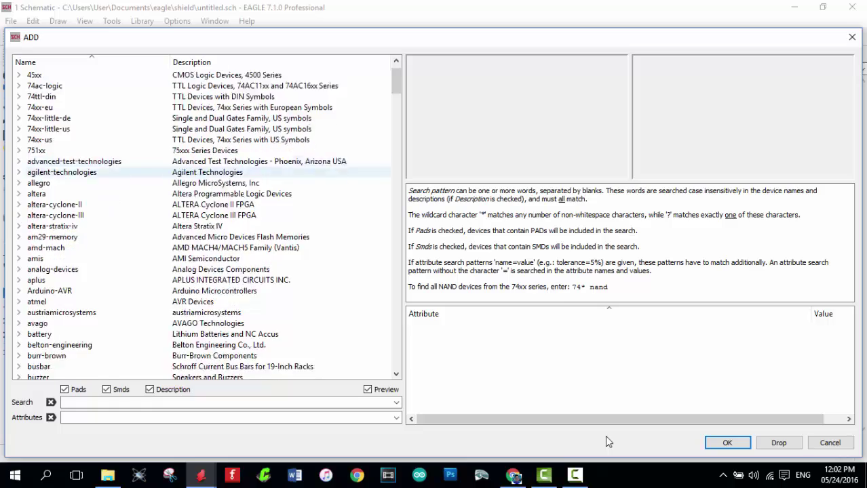
{"action": "key", "text": "Down"}
{"action": "key", "text": "Down"}
{"action": "key", "text": "Down"}
{"action": "key", "text": "Down"}
{"action": "key", "text": "Down"}
{"action": "key", "text": "Down"}
{"action": "key", "text": "Down"}
{"action": "key", "text": "Down"}
{"action": "key", "text": "Down"}
{"action": "key", "text": "Down"}
{"action": "key", "text": "Down"}
{"action": "key", "text": "Down"}
{"action": "key", "text": "Down"}
{"action": "key", "text": "Down"}
{"action": "key", "text": "Down"}
{"action": "key", "text": "Down"}
{"action": "key", "text": "Down"}
{"action": "key", "text": "Down"}
{"action": "key", "text": "Down"}
{"action": "key", "text": "Down"}
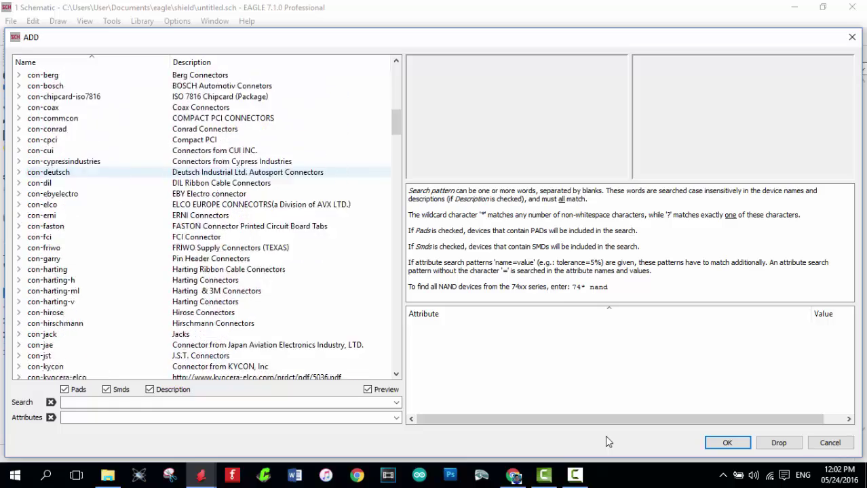
{"action": "key", "text": "Down"}
{"action": "key", "text": "Down"}
{"action": "key", "text": "Down"}
{"action": "key", "text": "Down"}
{"action": "key", "text": "Down"}
{"action": "key", "text": "Down"}
{"action": "key", "text": "Down"}
{"action": "key", "text": "Down"}
{"action": "key", "text": "Down"}
{"action": "key", "text": "Down"}
{"action": "key", "text": "Down"}
{"action": "key", "text": "Down"}
{"action": "key", "text": "Down"}
{"action": "key", "text": "Down"}
{"action": "key", "text": "Down"}
{"action": "key", "text": "Down"}
{"action": "key", "text": "Down"}
{"action": "key", "text": "Down"}
{"action": "key", "text": "Down"}
{"action": "key", "text": "Down"}
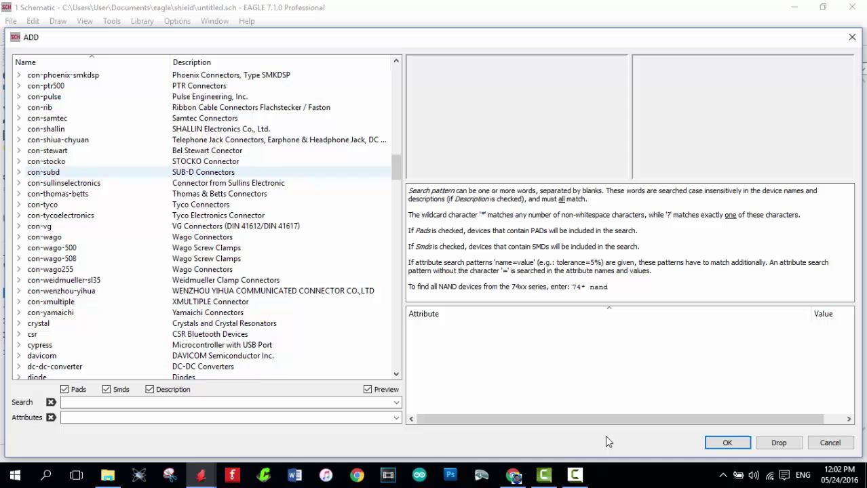
{"action": "key", "text": "Down"}
{"action": "key", "text": "Down"}
{"action": "key", "text": "Down"}
{"action": "key", "text": "Down"}
{"action": "key", "text": "Down"}
{"action": "key", "text": "Down"}
{"action": "key", "text": "Down"}
{"action": "key", "text": "Down"}
{"action": "key", "text": "Down"}
{"action": "key", "text": "Down"}
{"action": "key", "text": "Down"}
{"action": "key", "text": "Down"}
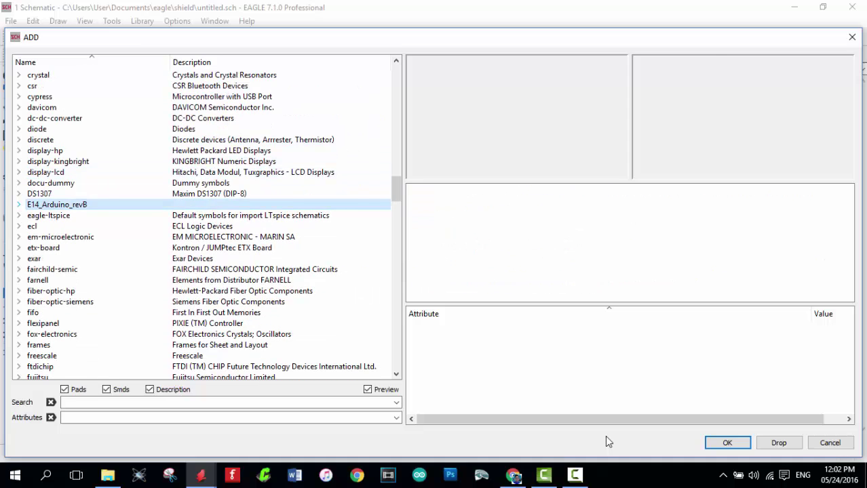
{"action": "key", "text": "Right"}
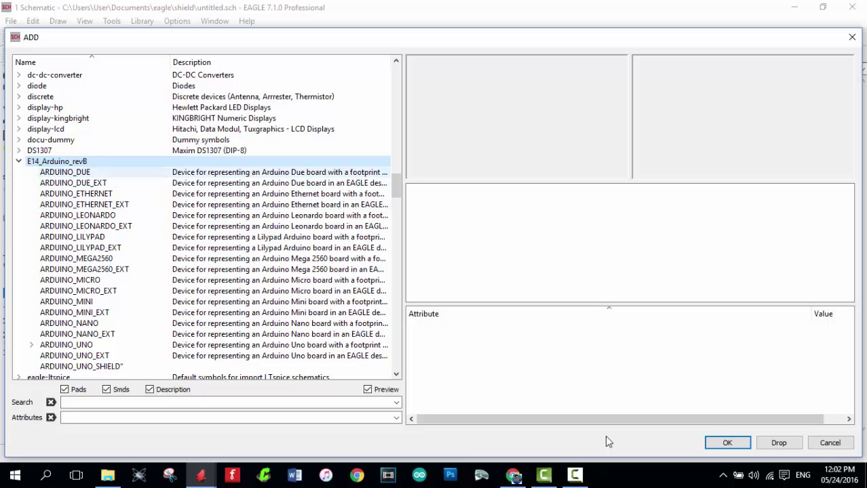
{"action": "key", "text": "Down"}
{"action": "key", "text": "Down"}
{"action": "key", "text": "Down"}
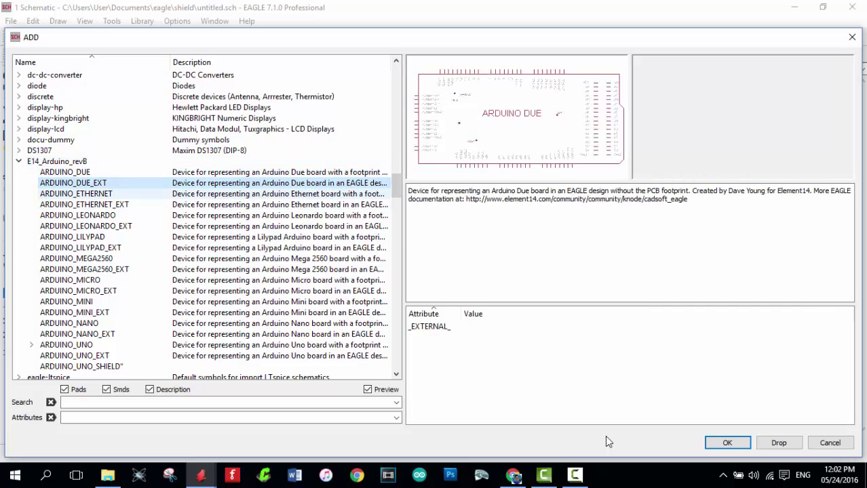
{"action": "key", "text": "Down"}
{"action": "key", "text": "Down"}
{"action": "key", "text": "Down"}
{"action": "key", "text": "Down"}
{"action": "key", "text": "Down"}
{"action": "key", "text": "Down"}
{"action": "key", "text": "Down"}
{"action": "key", "text": "Down"}
{"action": "key", "text": "Down"}
{"action": "key", "text": "Down"}
{"action": "key", "text": "Down"}
{"action": "key", "text": "Down"}
{"action": "key", "text": "Down"}
{"action": "key", "text": "Down"}
{"action": "key", "text": "Down"}
{"action": "key", "text": "Down"}
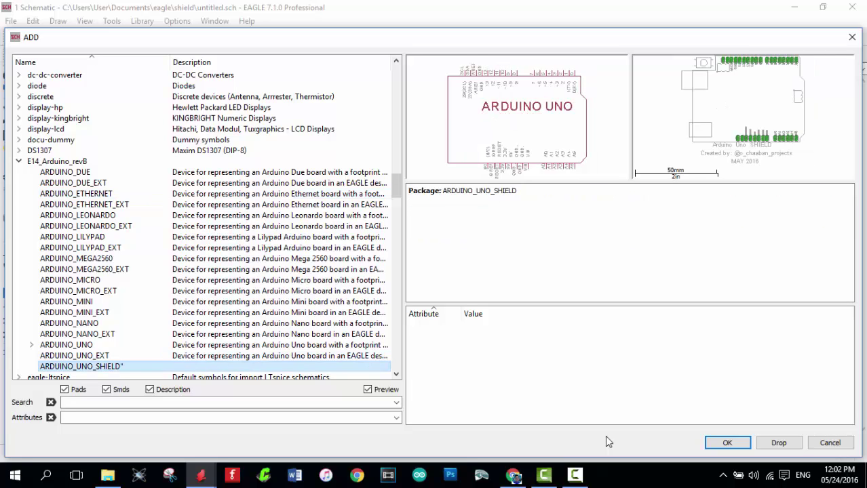
- Attach ARDUINO_UNO_SHIELD, rotate it three times by 90°, and place it at sheet centre
{"action": "key", "text": "Return"}
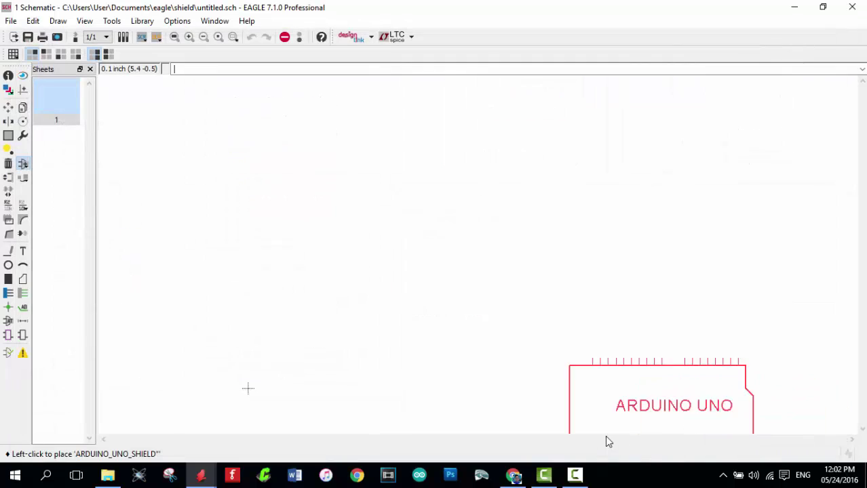
{"action": "right_click", "coordinate": [414, 244]}
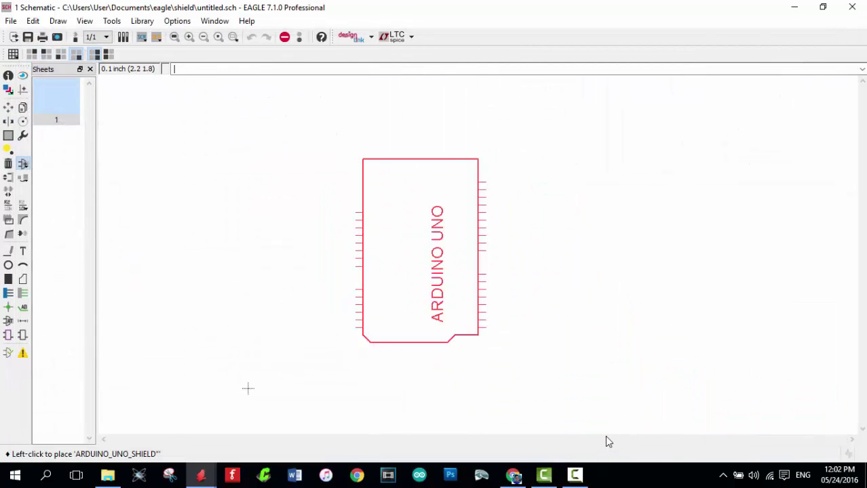
{"action": "right_click", "coordinate": [420, 251]}
{"action": "right_click", "coordinate": [421, 251]}
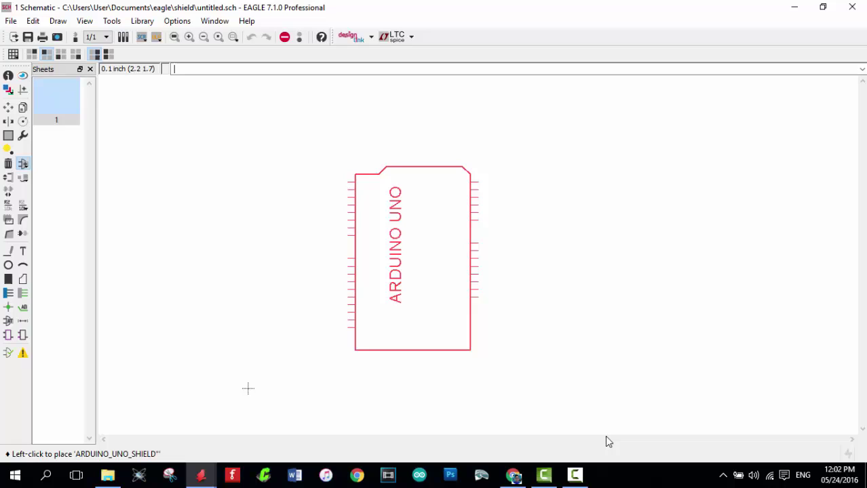
{"action": "left_click", "coordinate": [417, 258]}
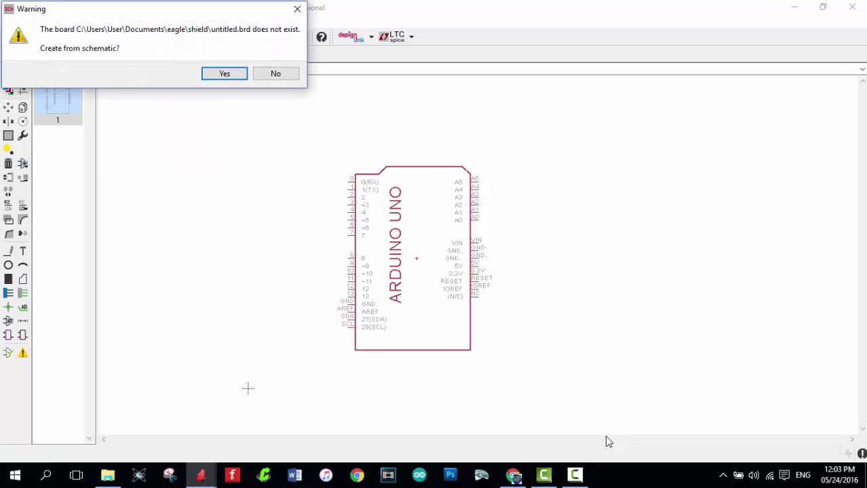
- Create the board, then move footprint U1 rotated to 270° inside the board outline
{"action": "key", "text": "Return"}
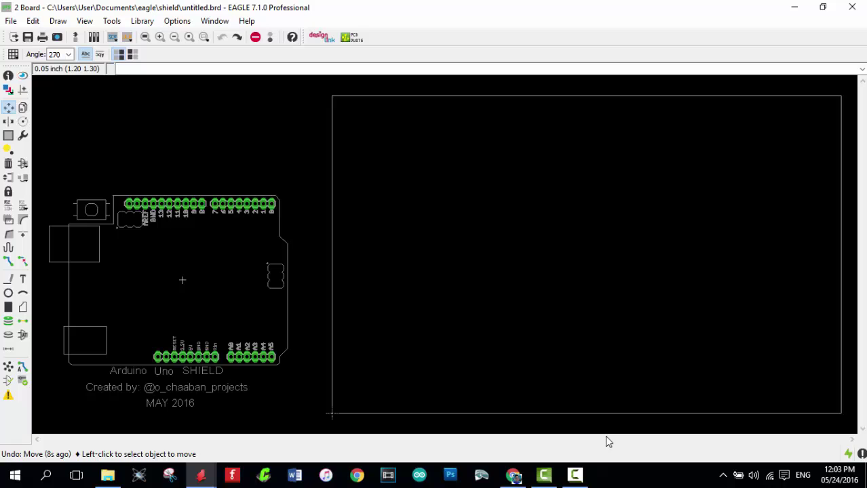
{"action": "left_click", "coordinate": [182, 280]}
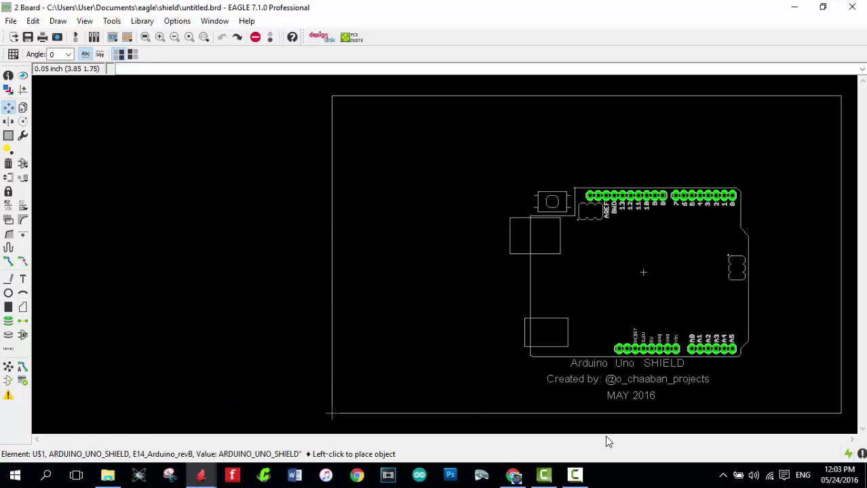
{"action": "right_click", "coordinate": [638, 264]}
{"action": "right_click", "coordinate": [639, 264]}
{"action": "right_click", "coordinate": [598, 252]}
{"action": "left_click", "coordinate": [607, 438]}
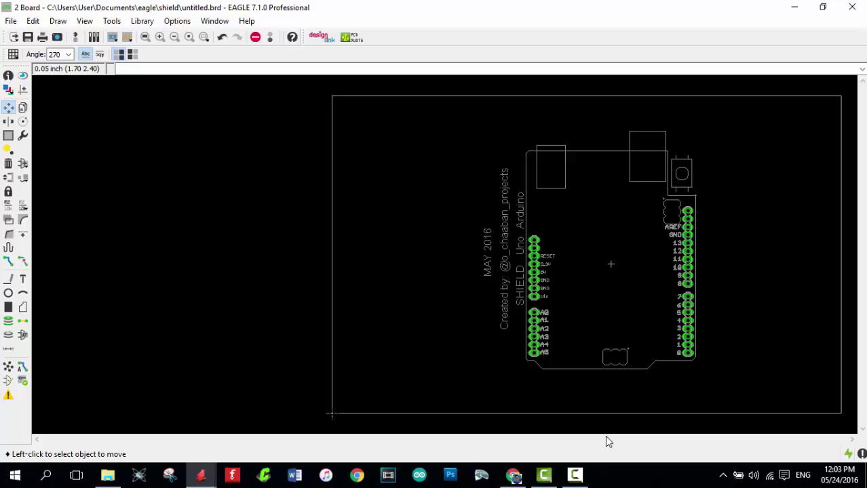